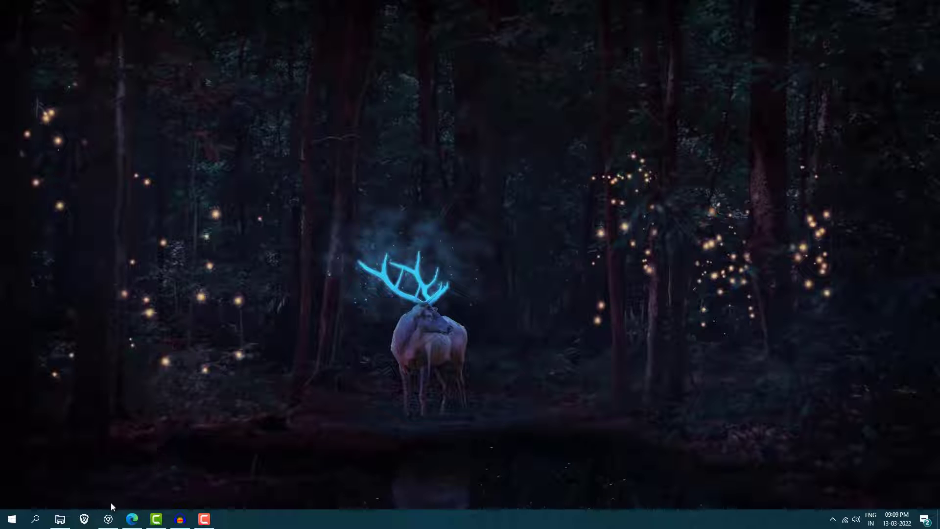
Download the free Windows 4DDiG installer from the Tenorshare page in Chrome and run it.
click(108, 518)
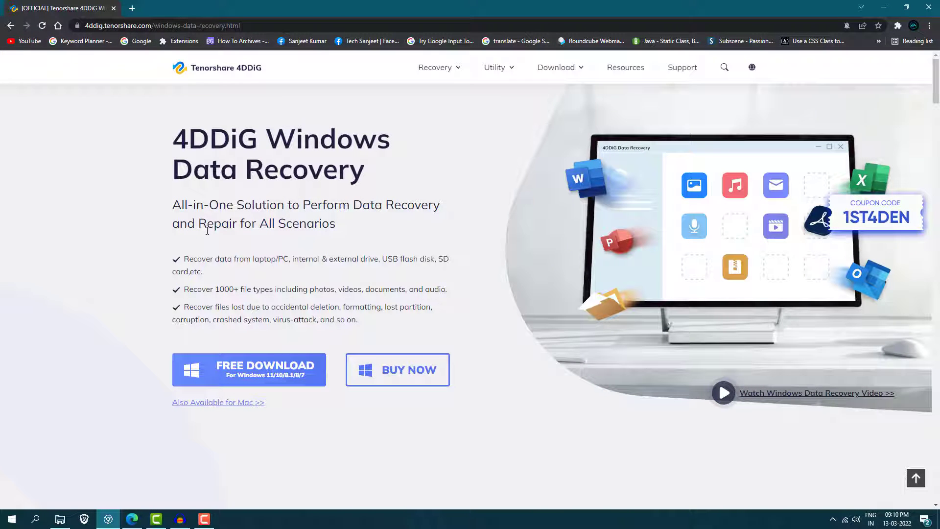
drag(186, 289, 321, 285)
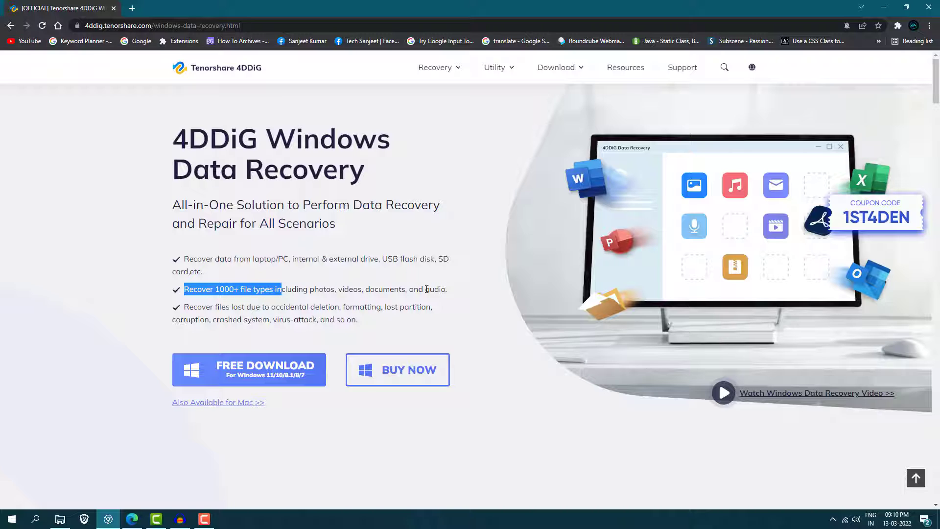
click(284, 378)
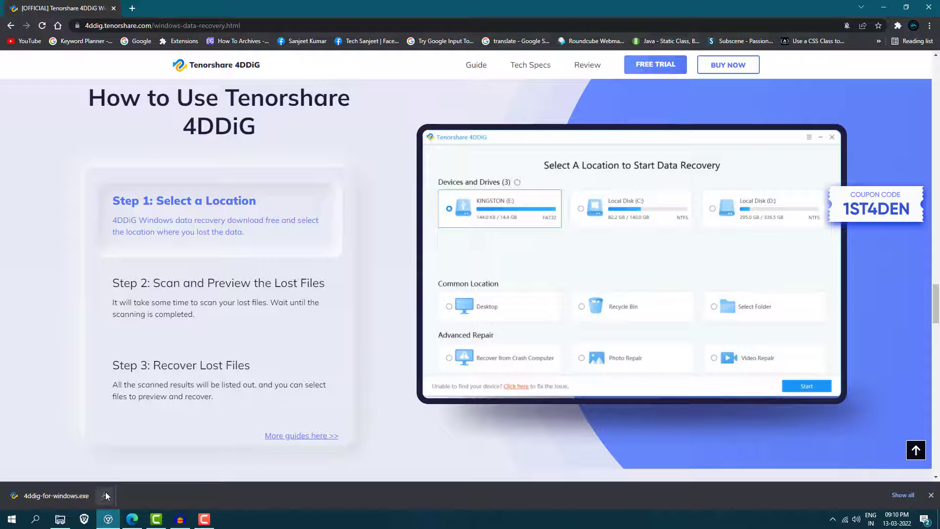
click(105, 498)
click(118, 434)
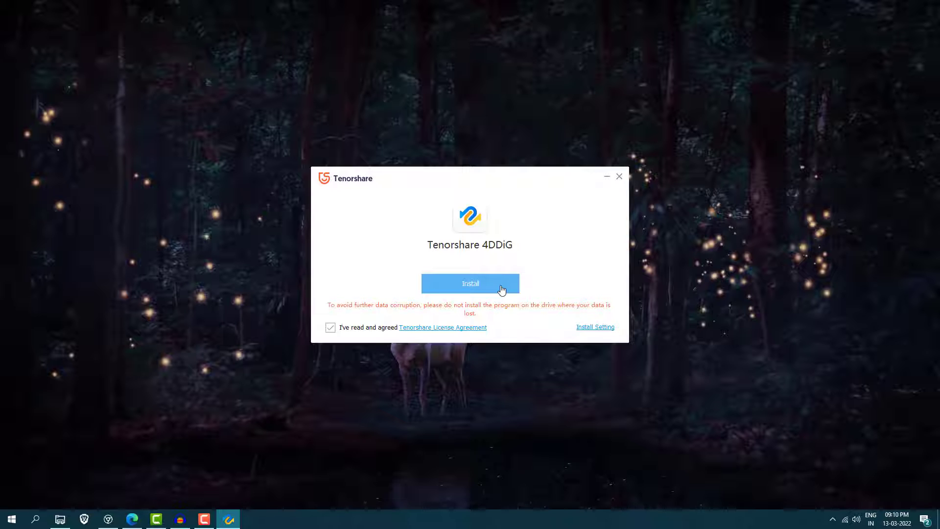
Install and launch Tenorshare 4DDiG, then bring up File Explorer on This PC.
click(502, 289)
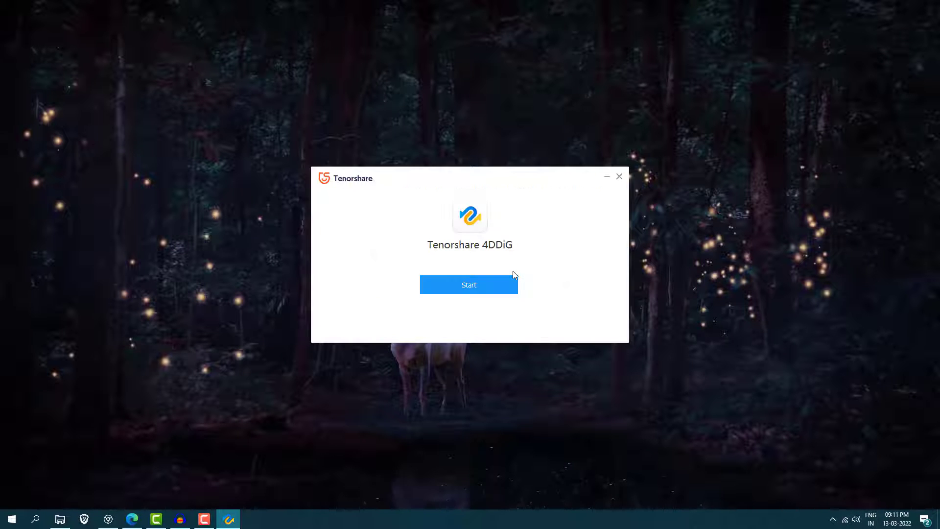
click(489, 289)
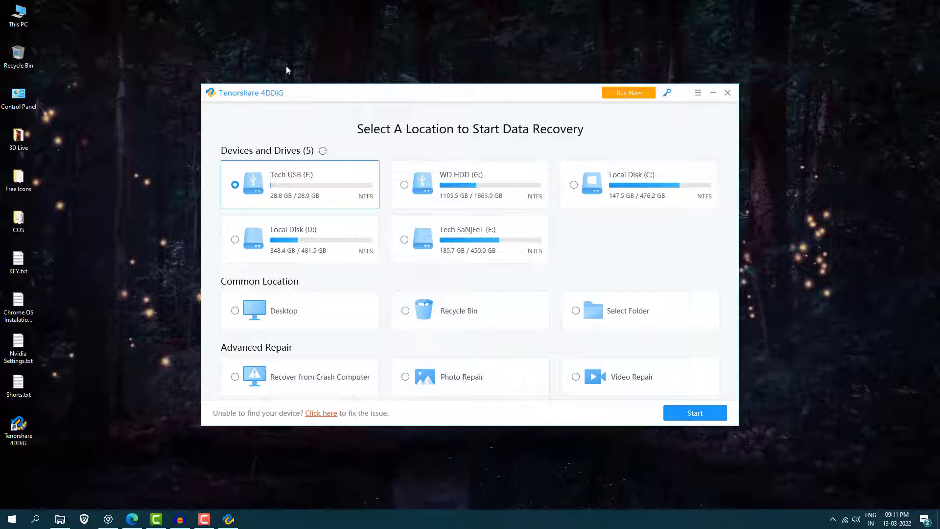
drag(286, 92, 280, 84)
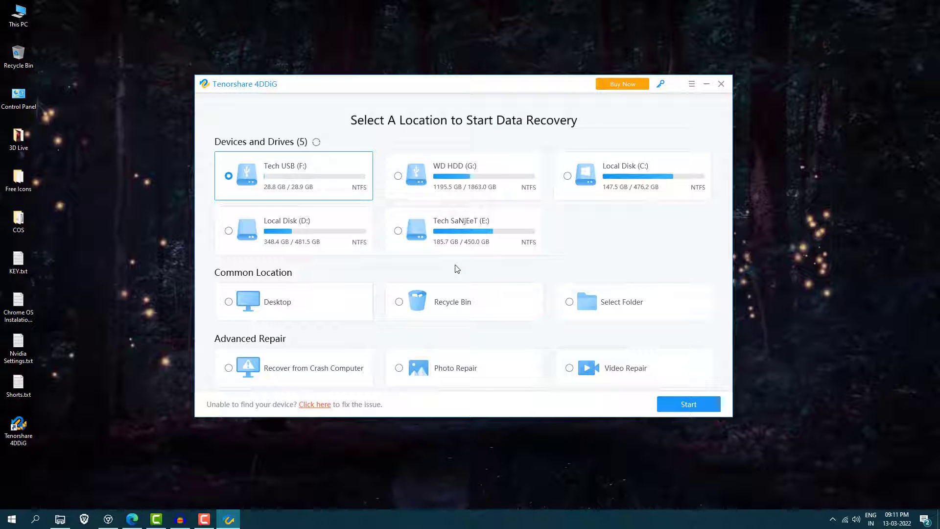
key(alt+Tab)
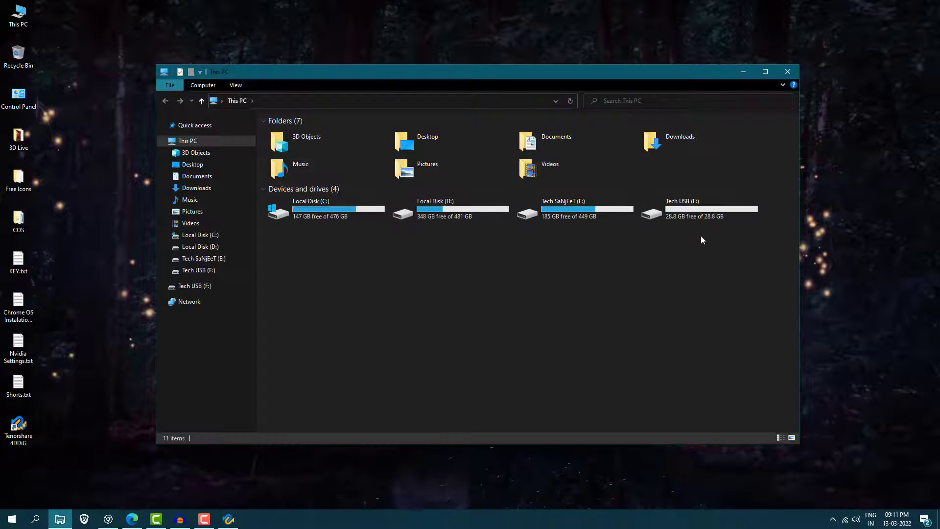
Inspect the Tech USB (F:) contents, including the DuupleAndroidApp.xlsx workbook.
double_click(695, 214)
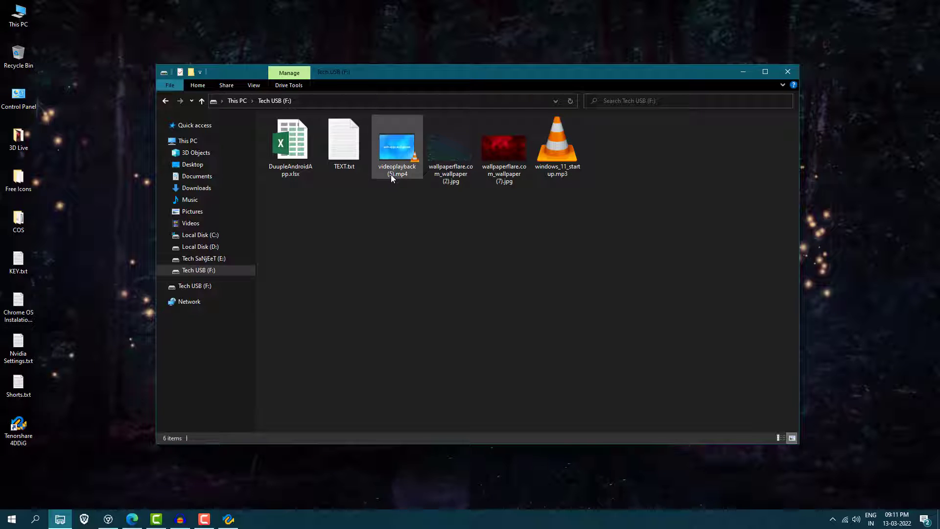
double_click(310, 172)
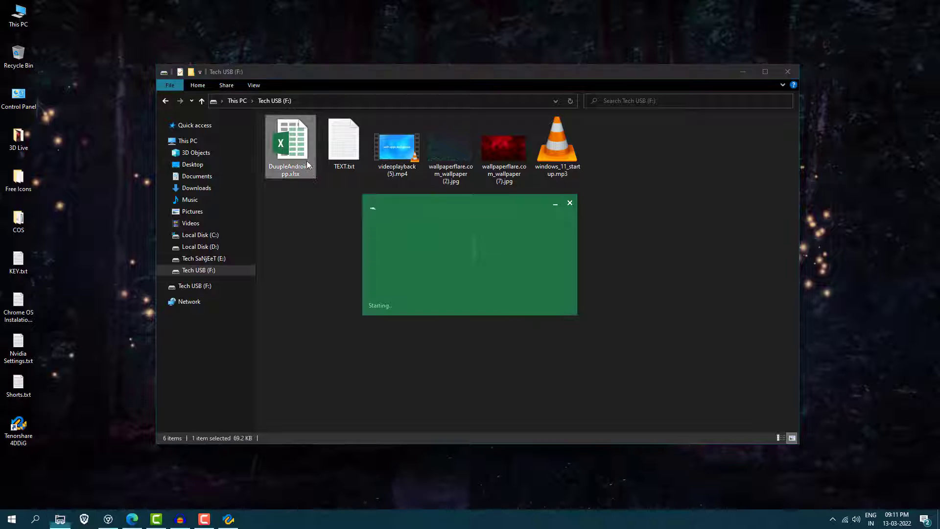
scroll(561, 353, up, 10)
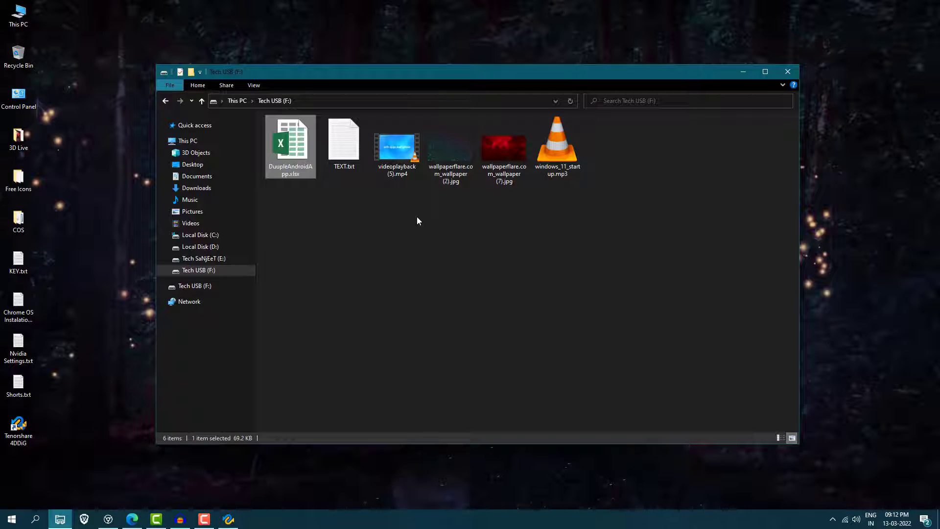
click(451, 232)
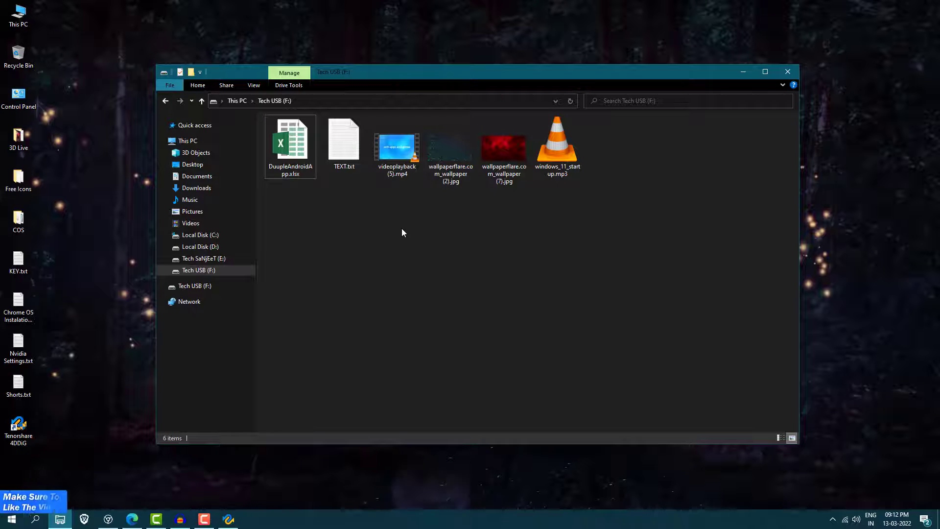
Quick-format Tech USB (F:) as NTFS and open the now-empty drive.
key(alt+Up)
right_click(666, 219)
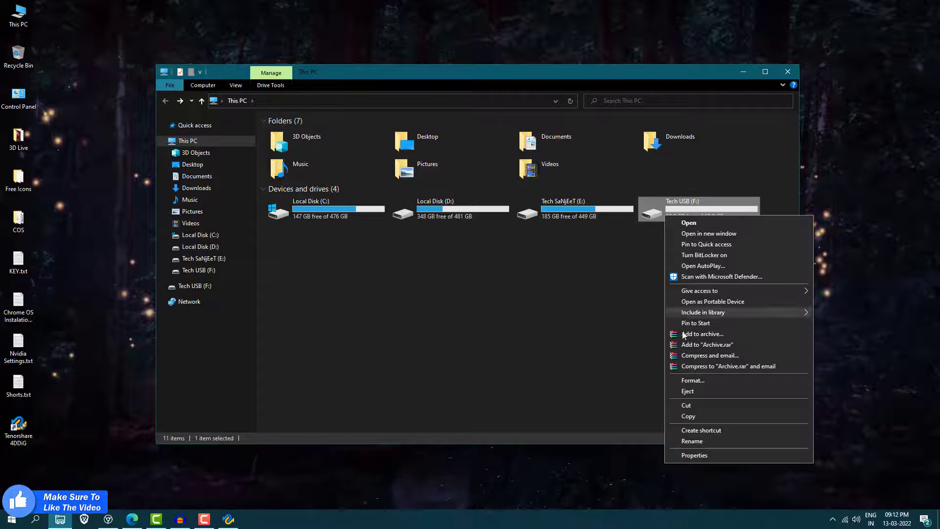
click(682, 384)
click(259, 369)
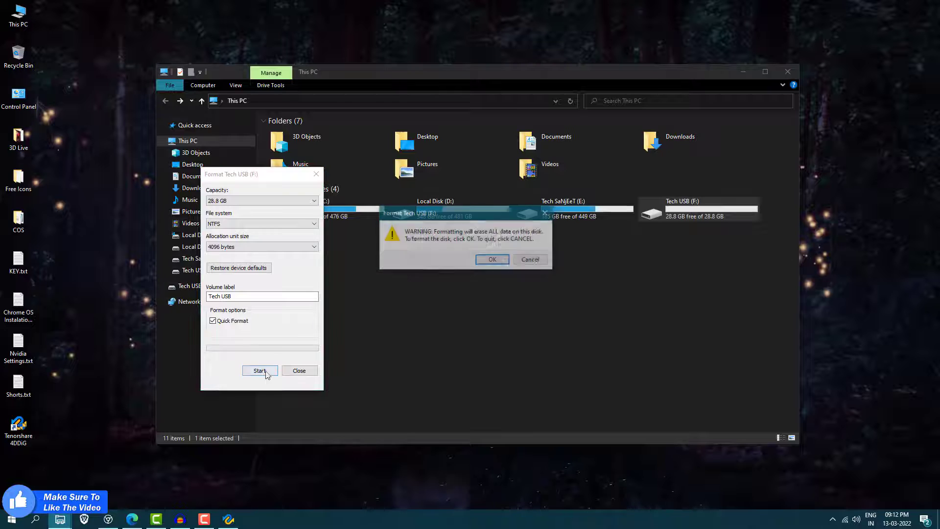
click(486, 261)
click(536, 263)
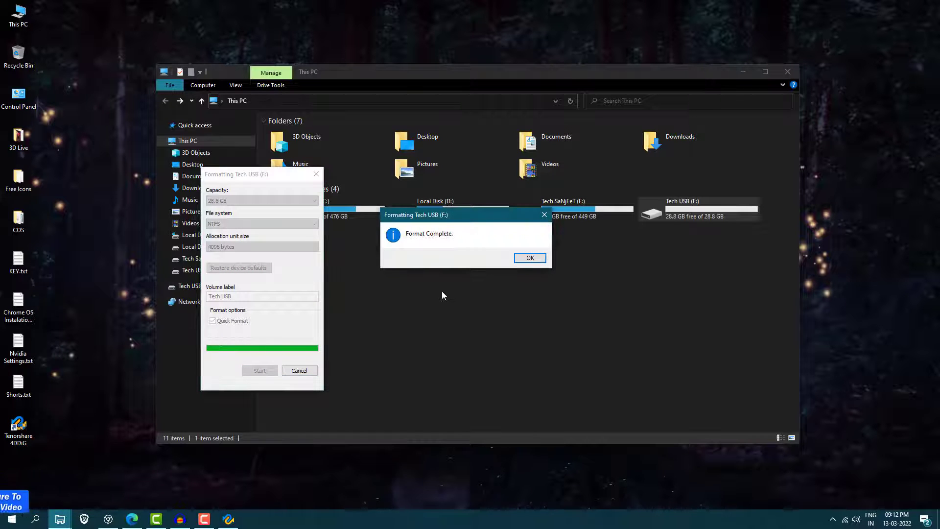
click(529, 257)
key(Escape)
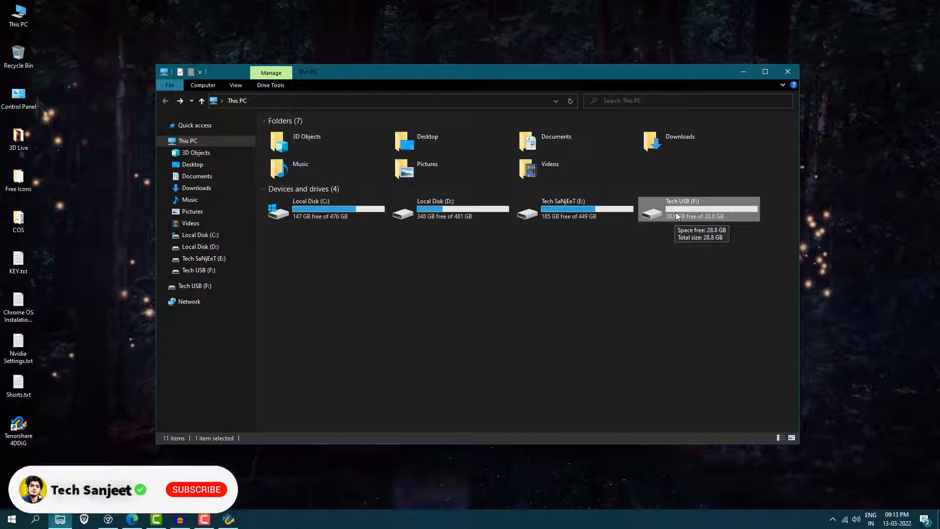
double_click(676, 219)
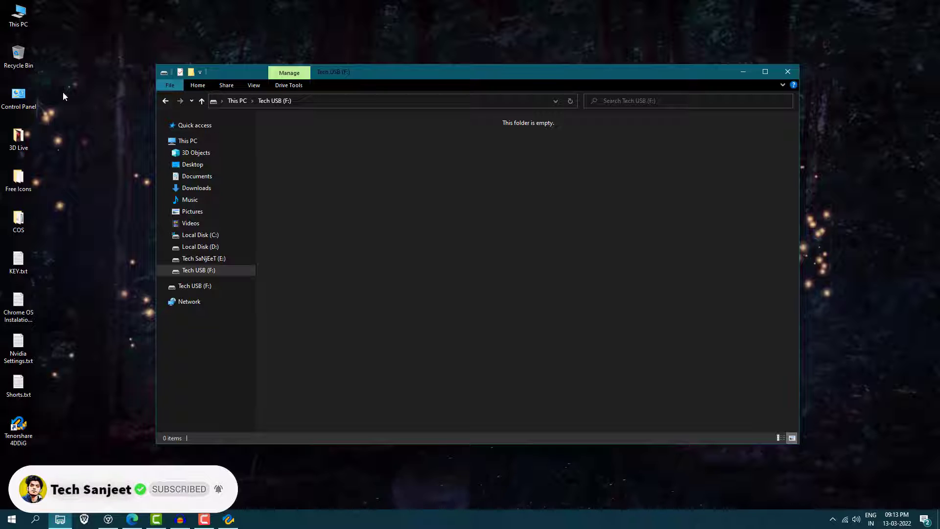
Pick Tech USB (F:) as the 4DDiG recovery location and continue to file-type selection.
click(786, 71)
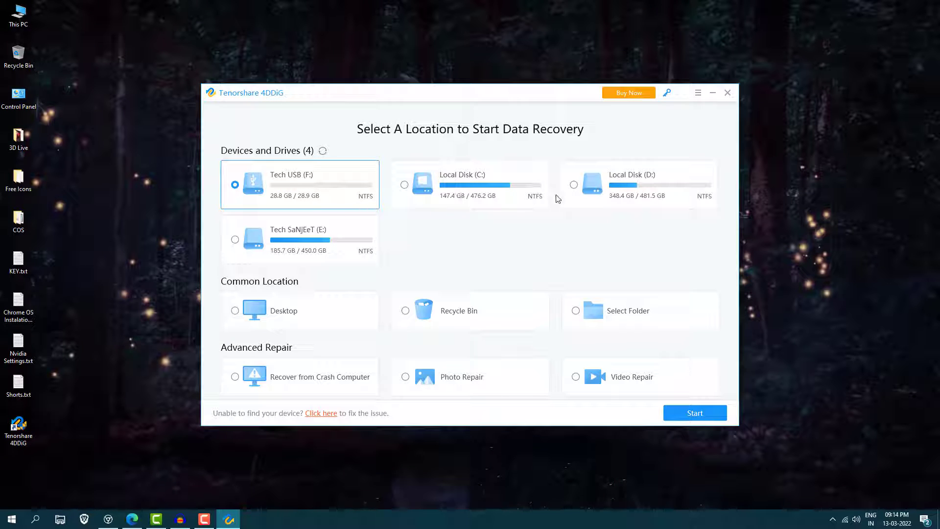
click(621, 199)
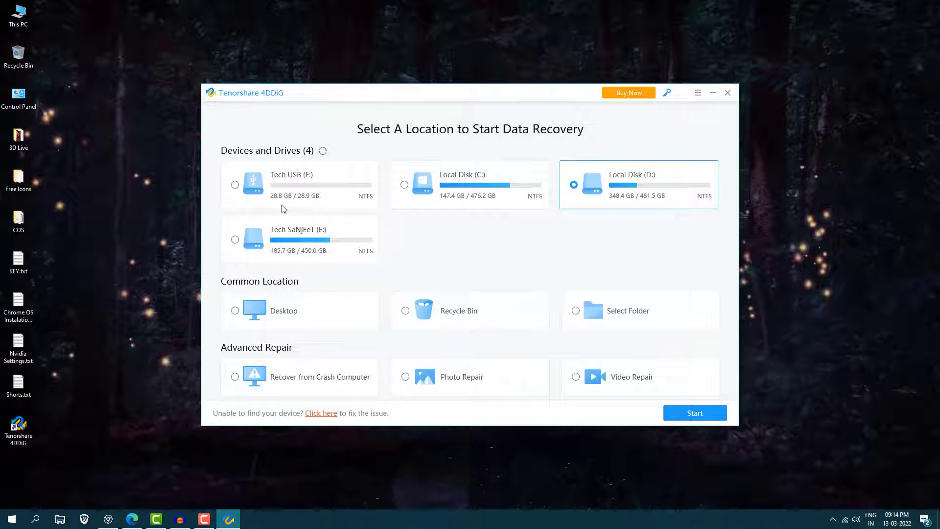
click(296, 198)
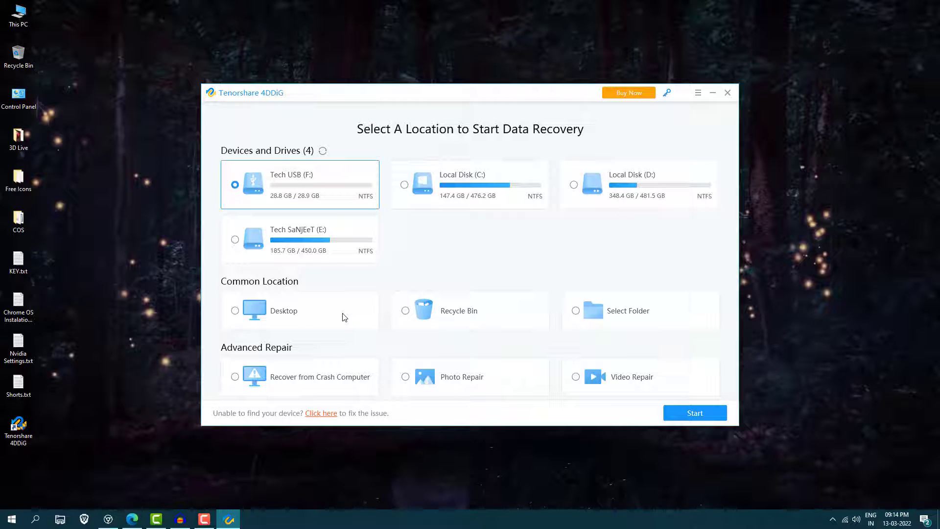
click(630, 320)
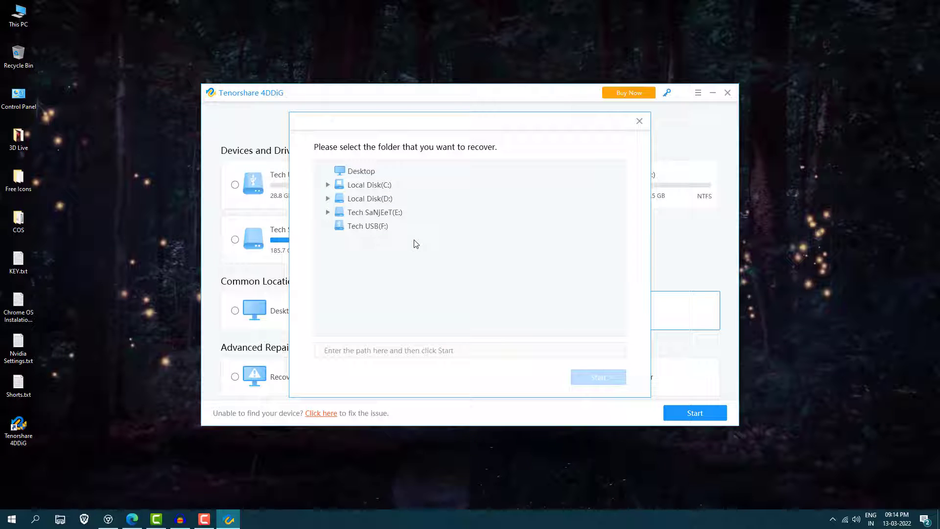
click(639, 121)
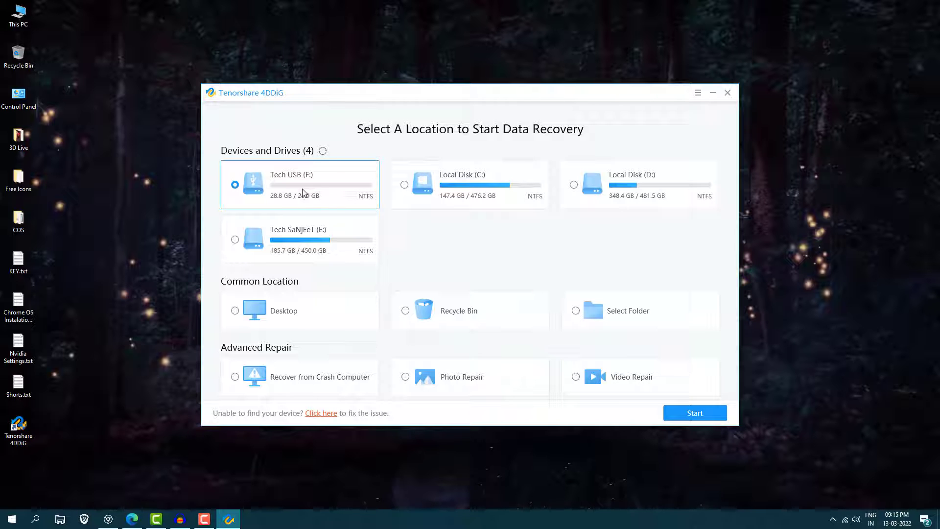
click(703, 417)
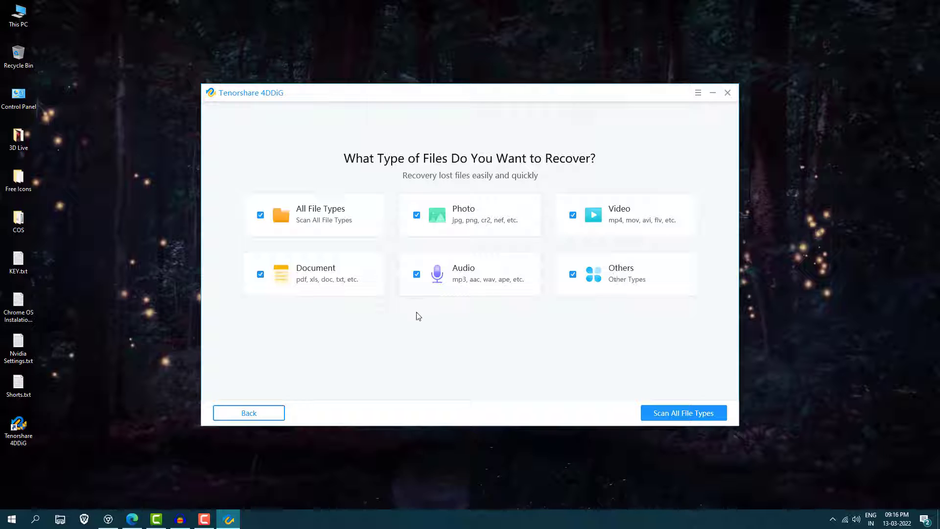
Scan Tech USB (F:) for all file types, finding 2046 files totalling 9.93 GB.
click(672, 416)
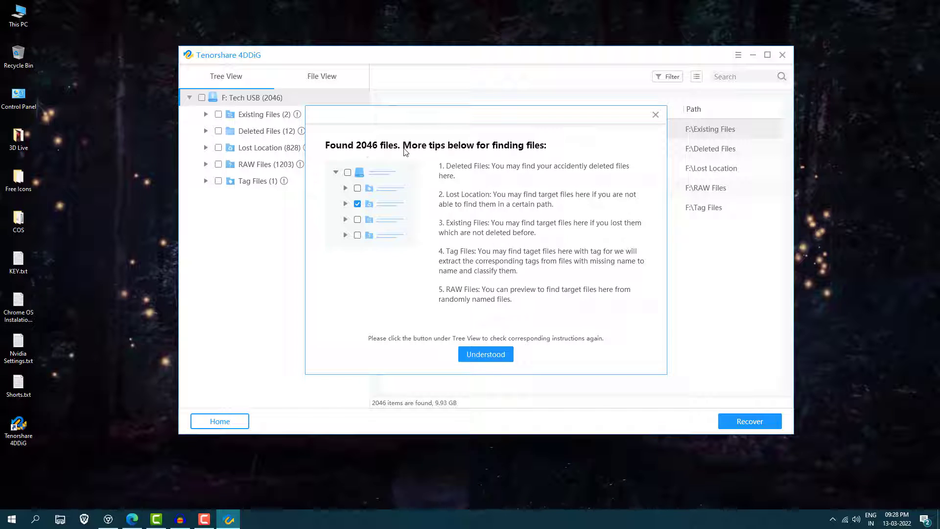
Dismiss the scan tips and browse the Existing, Deleted, Lost Location and RAW Files results.
click(490, 358)
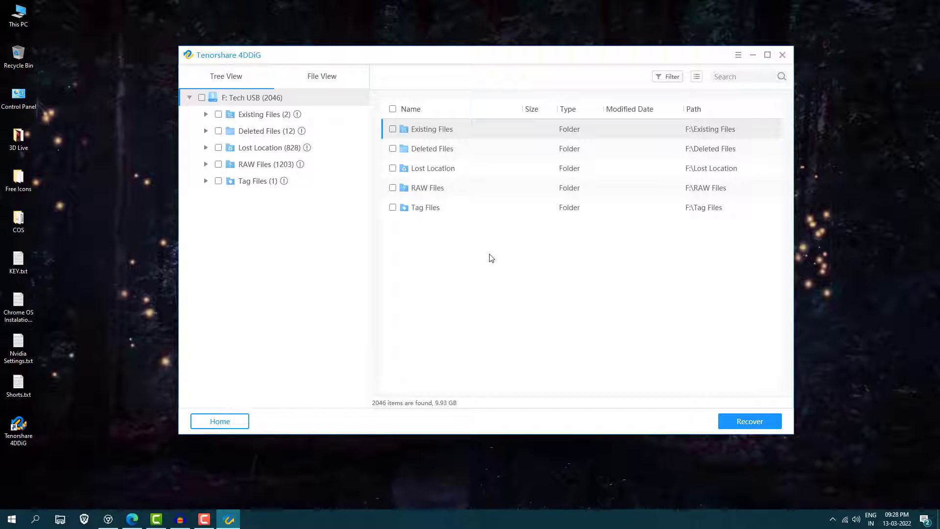
click(260, 118)
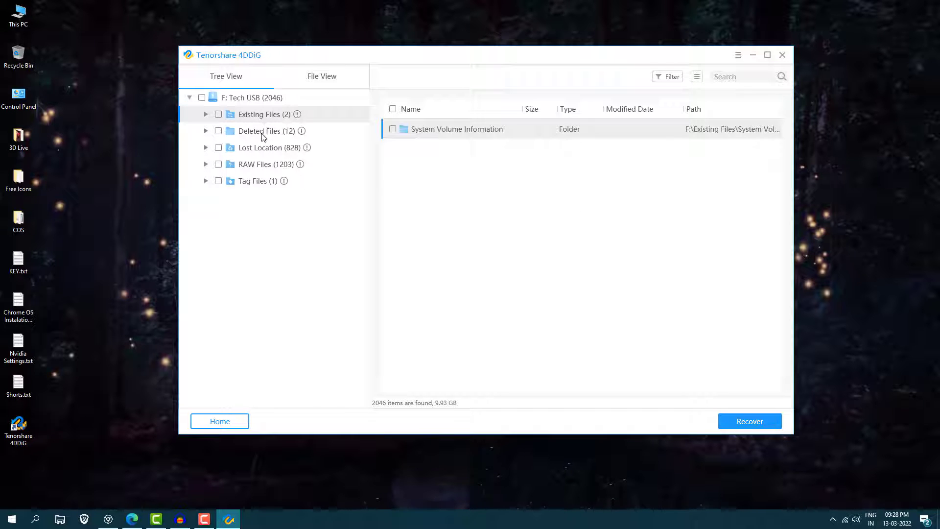
click(263, 137)
click(263, 149)
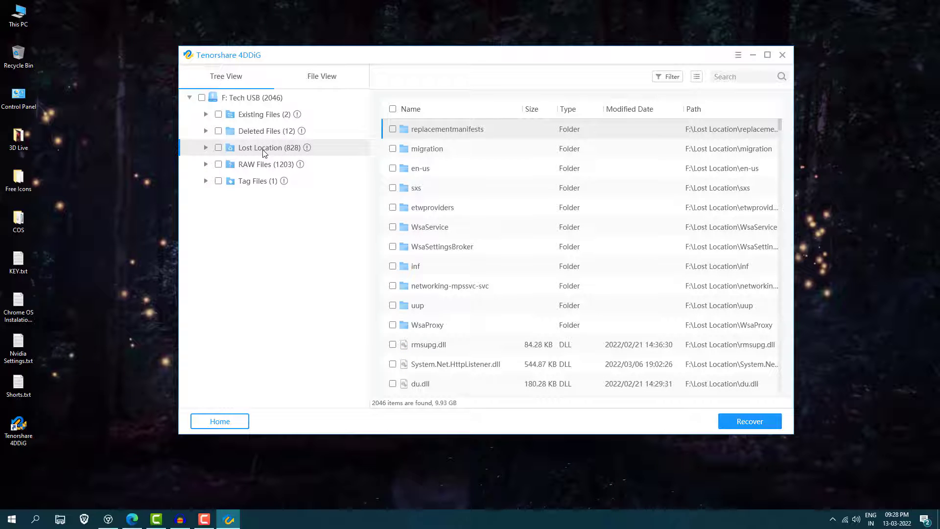
click(263, 166)
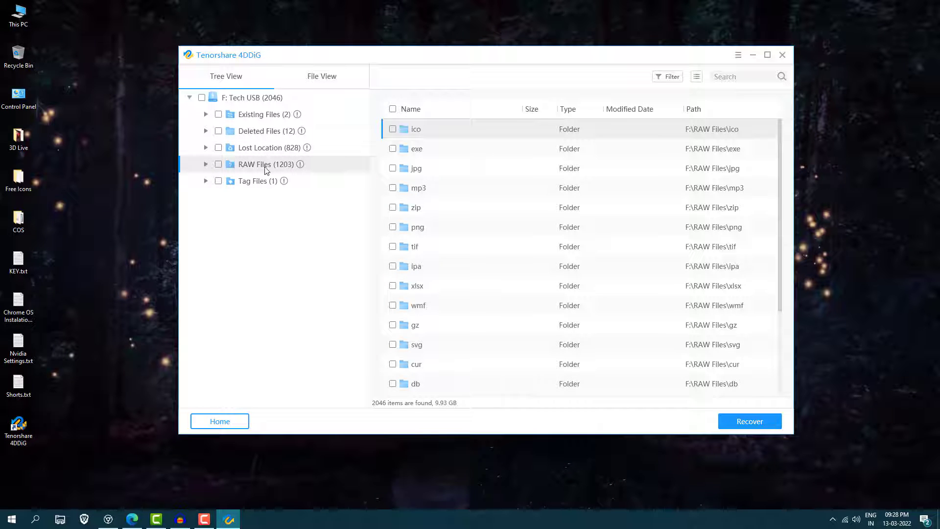
click(259, 117)
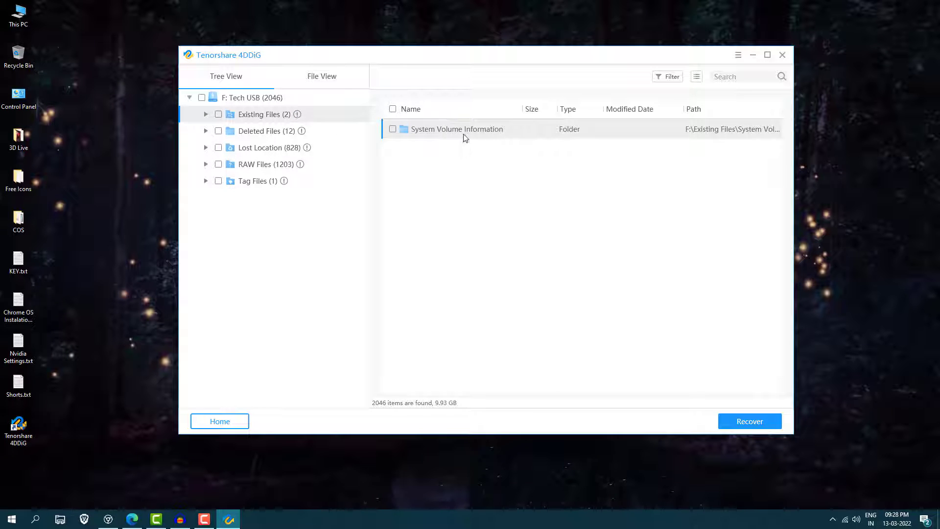
click(247, 136)
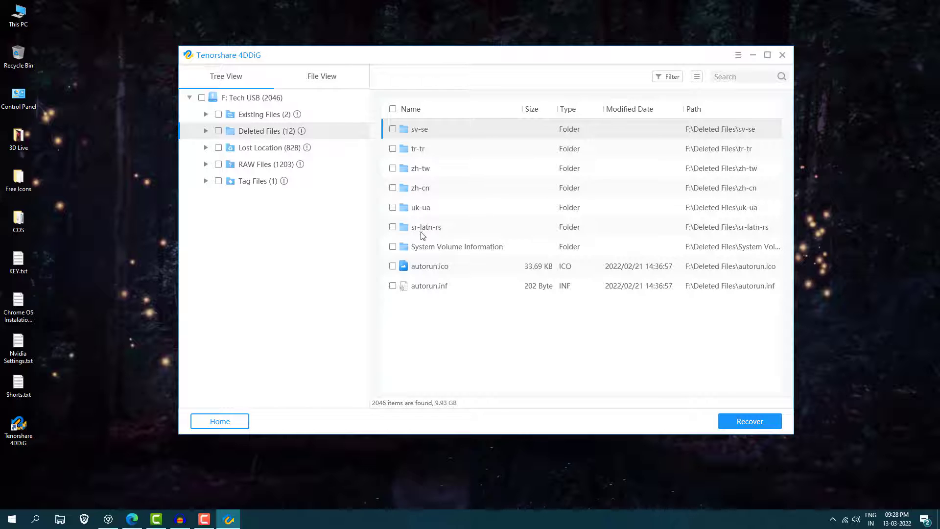
Open the RAW Files jpg folder listing two JPG images of 3.83 MB and 3.91 MB.
click(265, 149)
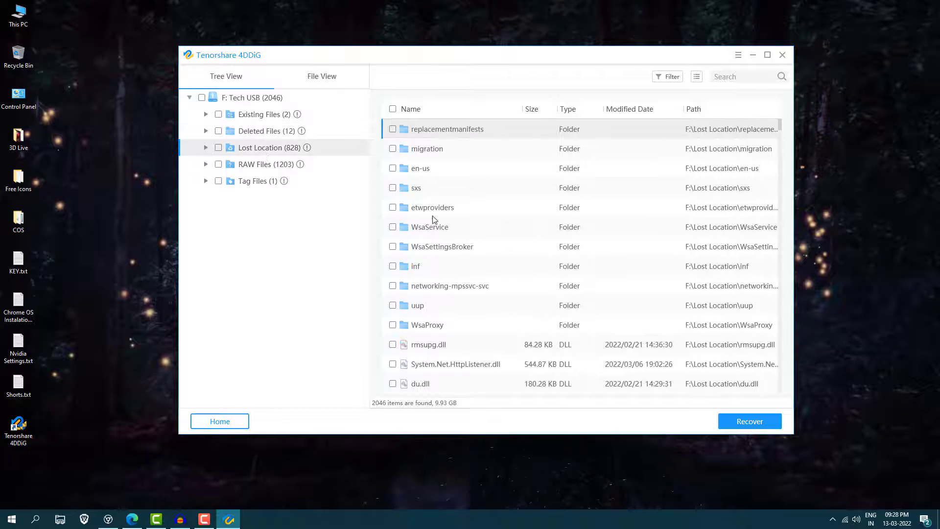
scroll(455, 230, down, 5)
scroll(455, 230, up, 5)
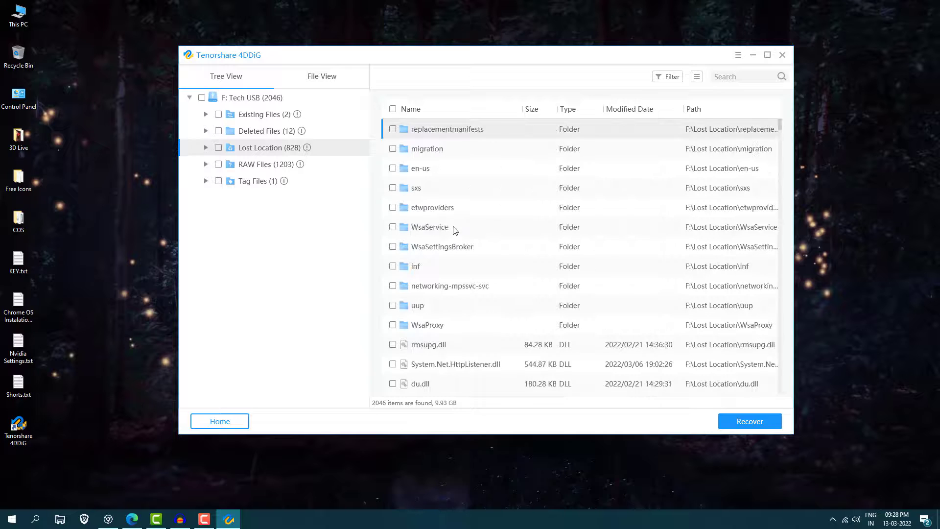
click(261, 168)
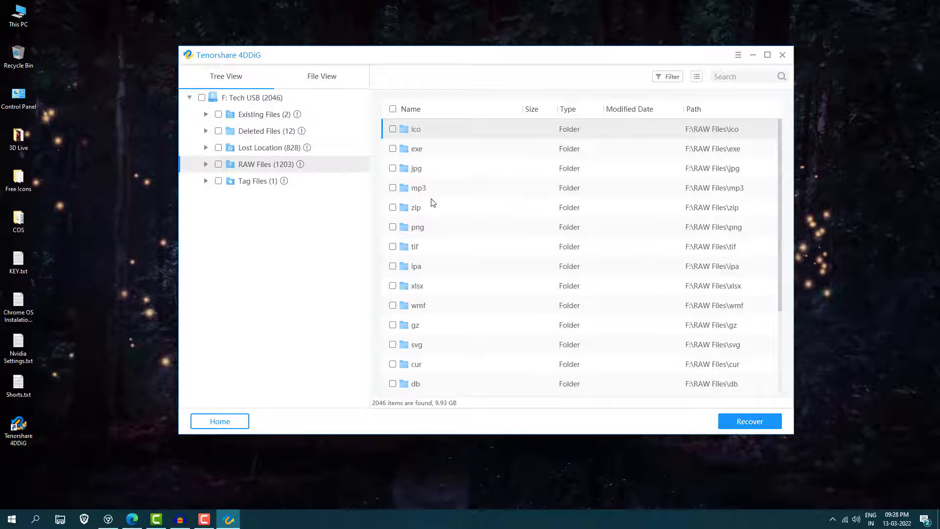
double_click(436, 172)
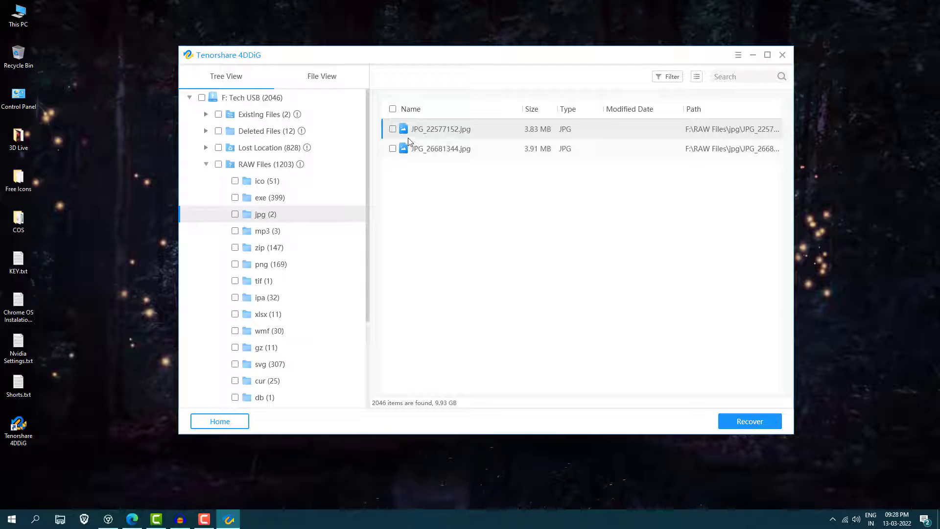
Preview both JPG photos and tick them for recovery (2 files, 7.74 MB), then list the mp3 folder.
click(393, 129)
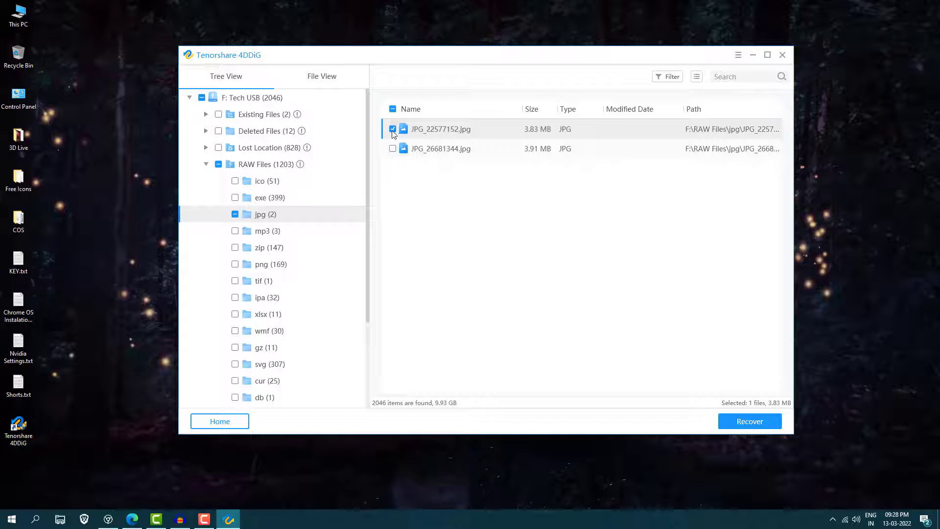
double_click(436, 130)
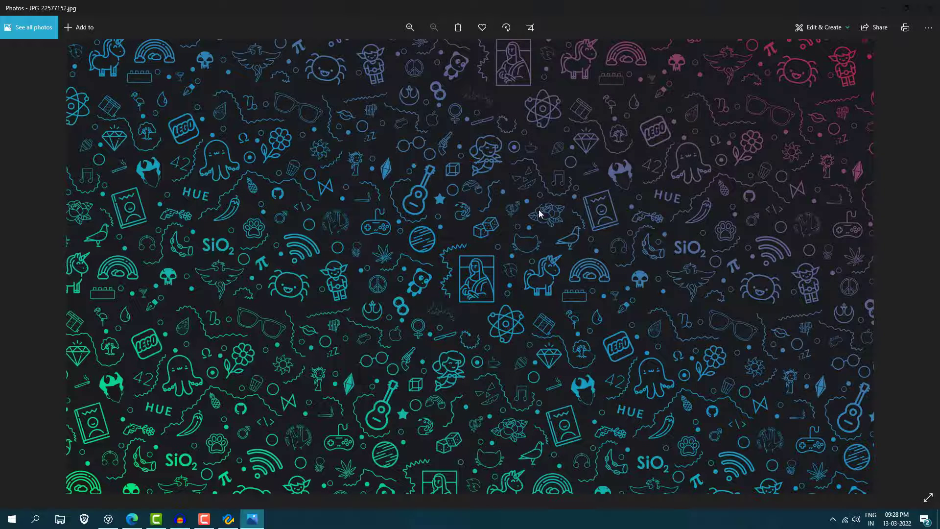
click(929, 7)
click(422, 150)
double_click(422, 150)
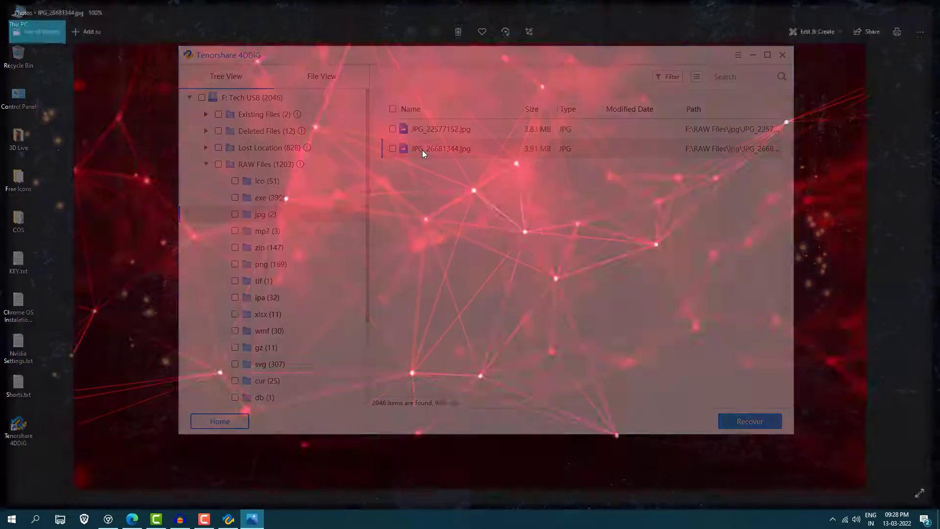
click(929, 7)
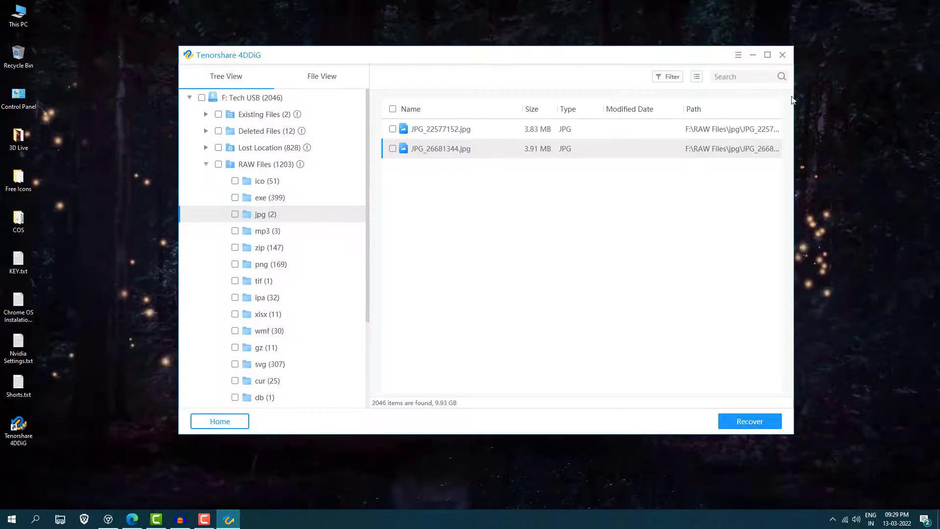
click(393, 149)
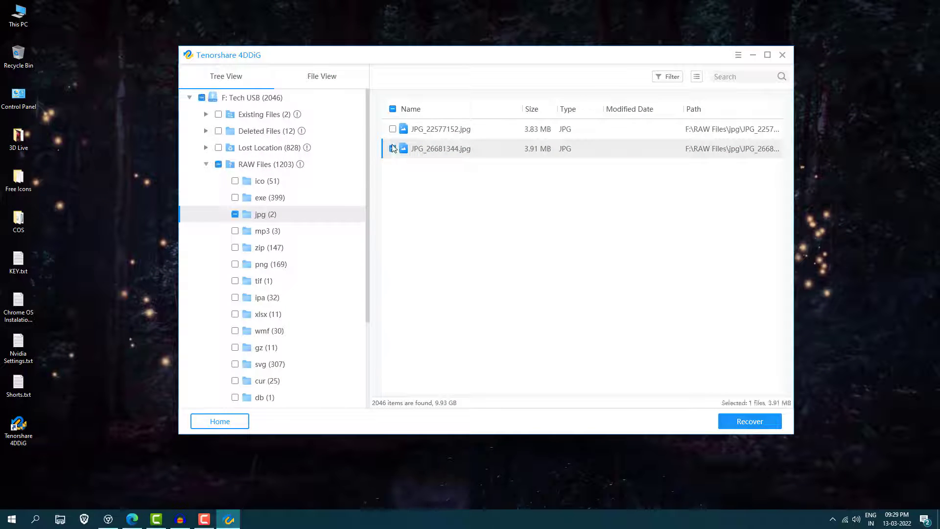
click(392, 128)
click(261, 232)
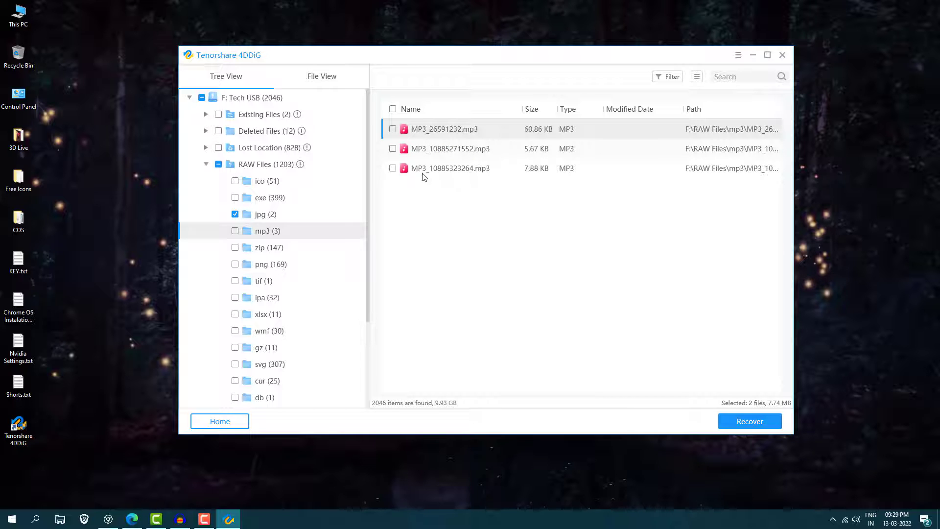
Play MP3_26591232.mp3 to check it and tick it for recovery.
double_click(430, 129)
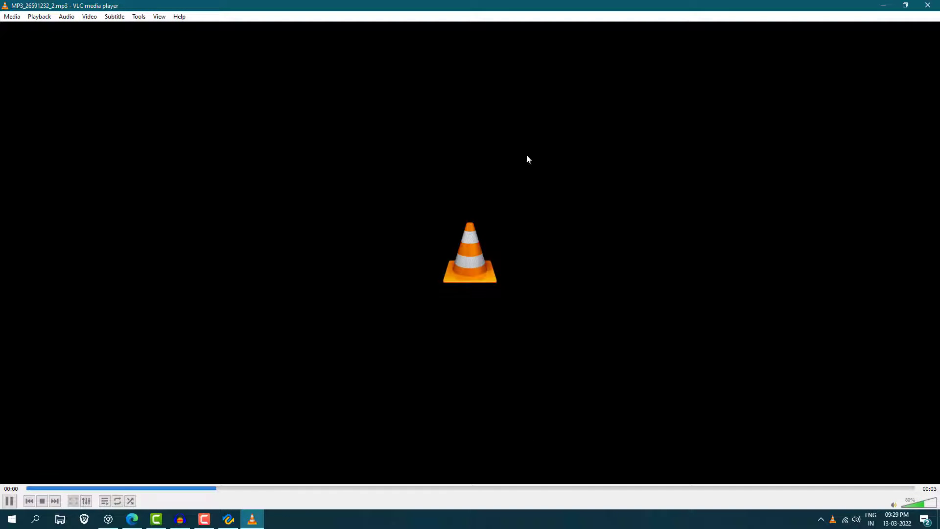
click(928, 5)
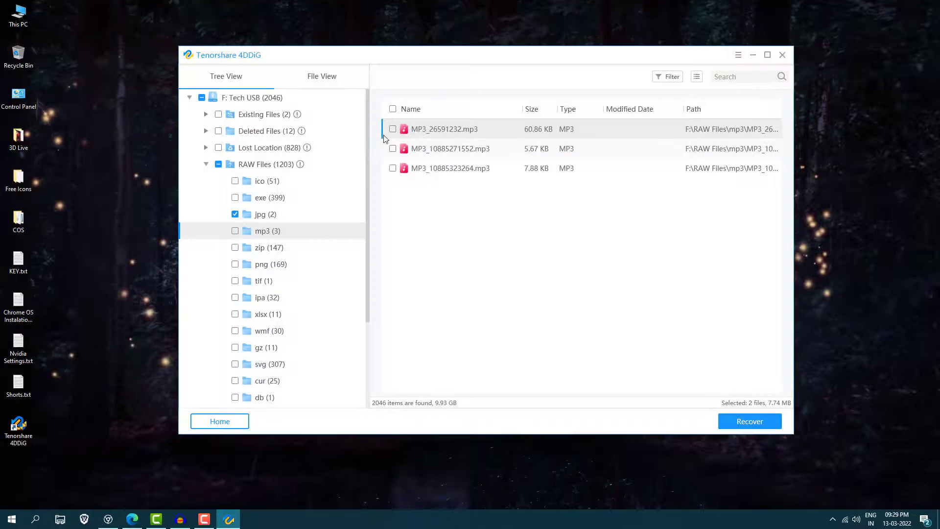
click(392, 130)
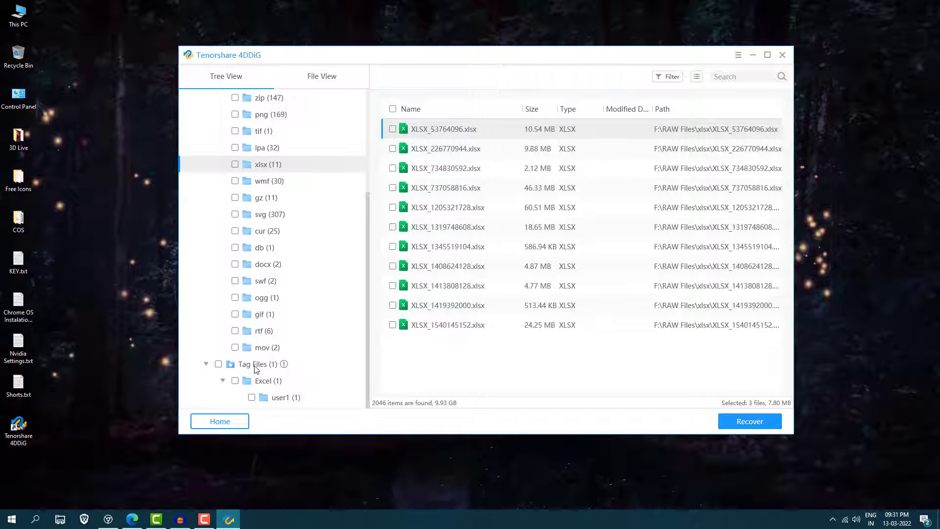
Check the Tag Files user1 spreadsheet in Excel, then close it without saving.
click(256, 366)
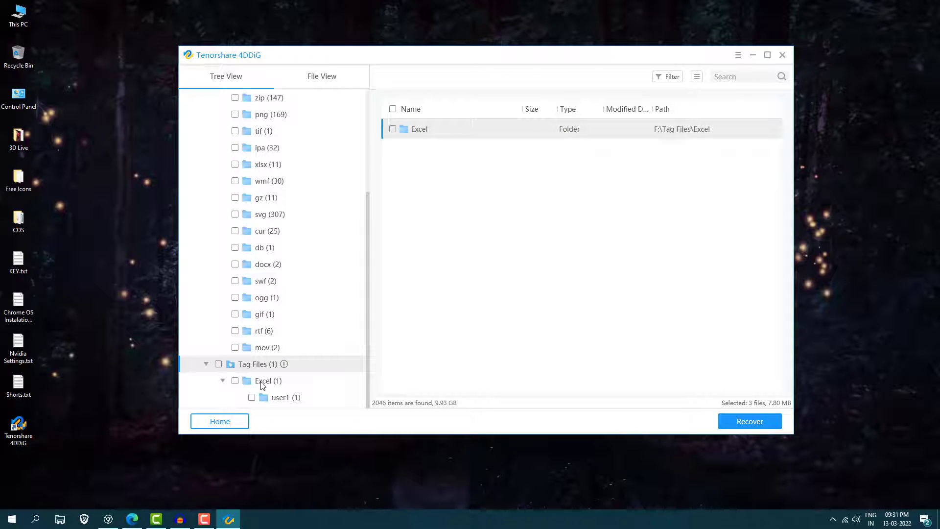
click(262, 384)
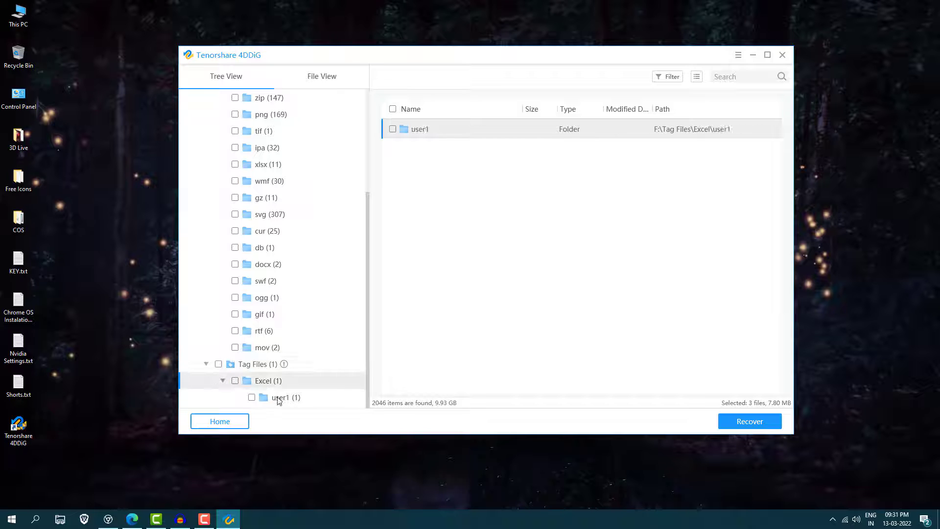
click(278, 397)
double_click(430, 129)
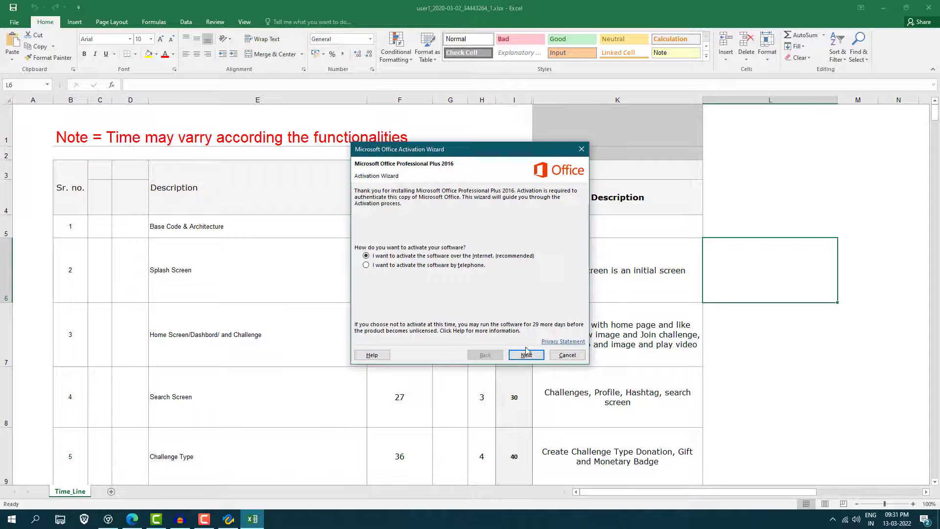
click(568, 355)
scroll(250, 305, down, 9)
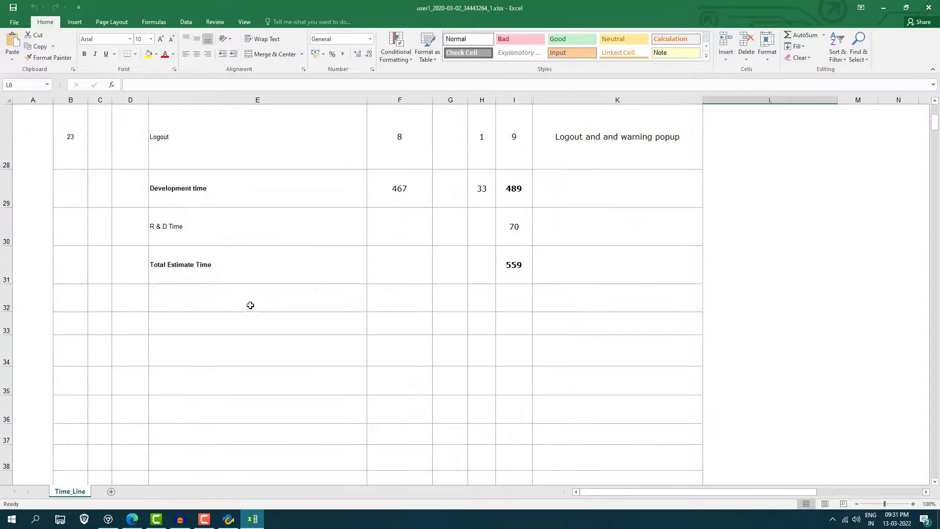
scroll(251, 305, up, 9)
key(alt+F4)
click(429, 274)
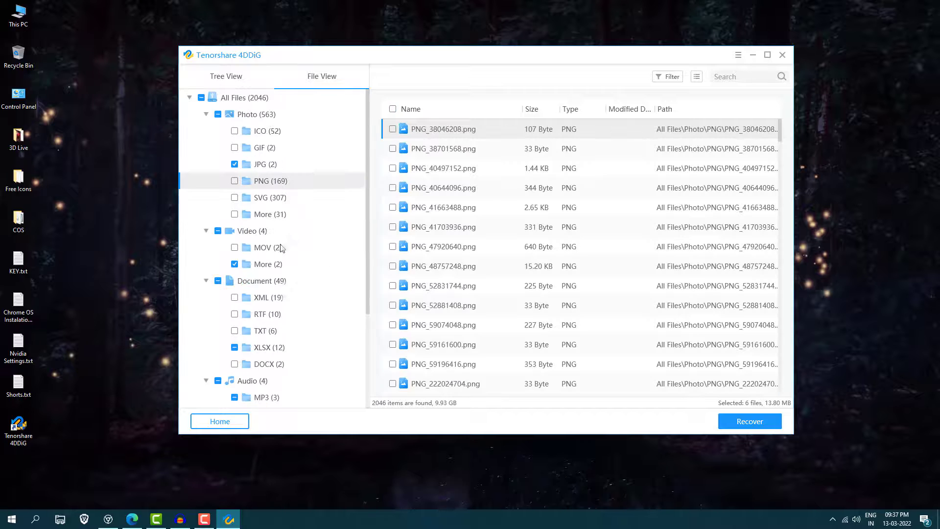
Recover the six ticked files (13.80 MB) to a 4DDIG folder on the Desktop.
scroll(282, 244, down, 3)
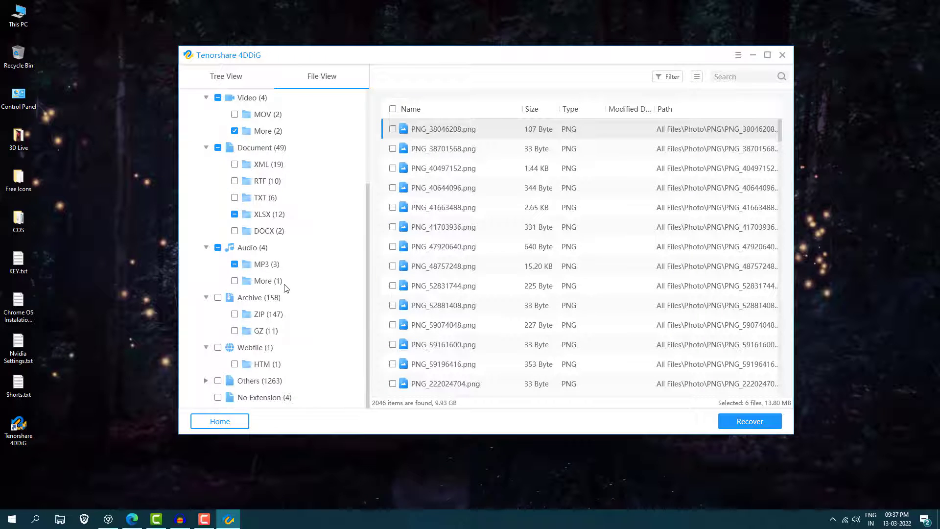
scroll(287, 289, up, 3)
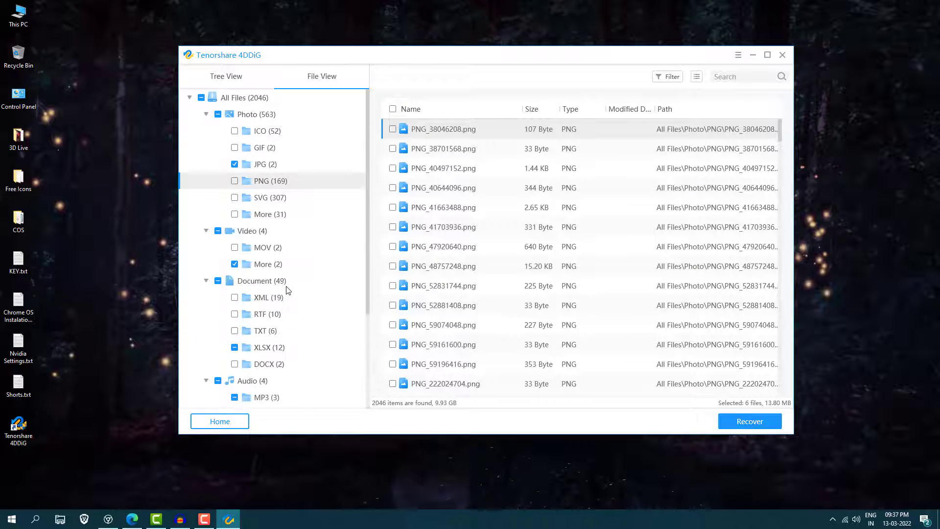
click(748, 421)
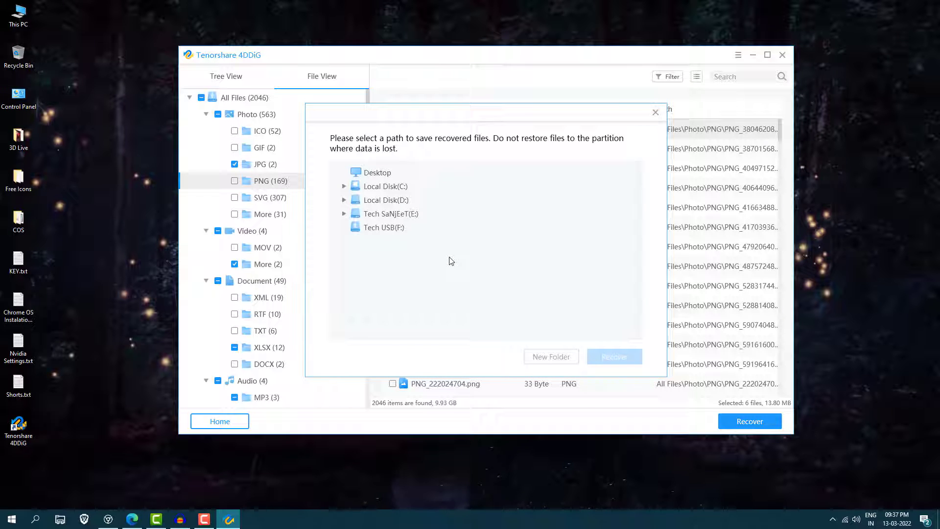
click(386, 175)
click(612, 358)
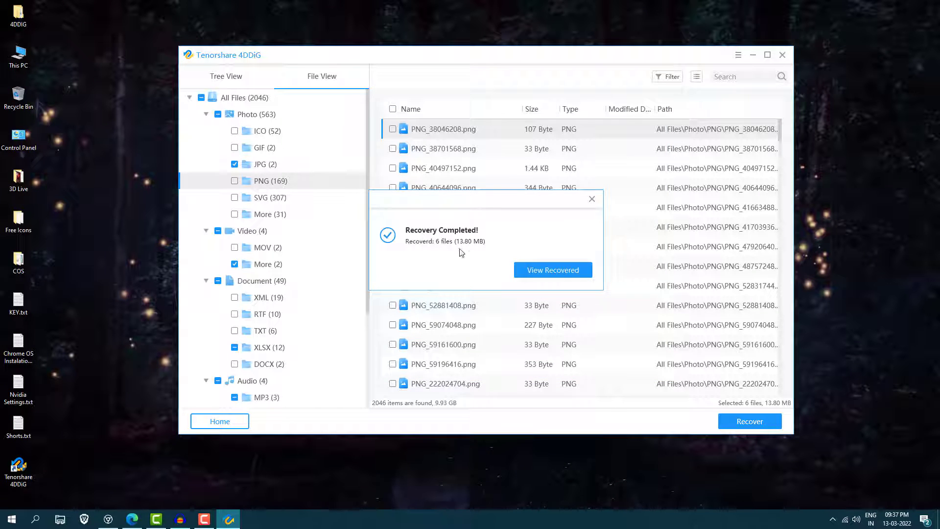
click(553, 270)
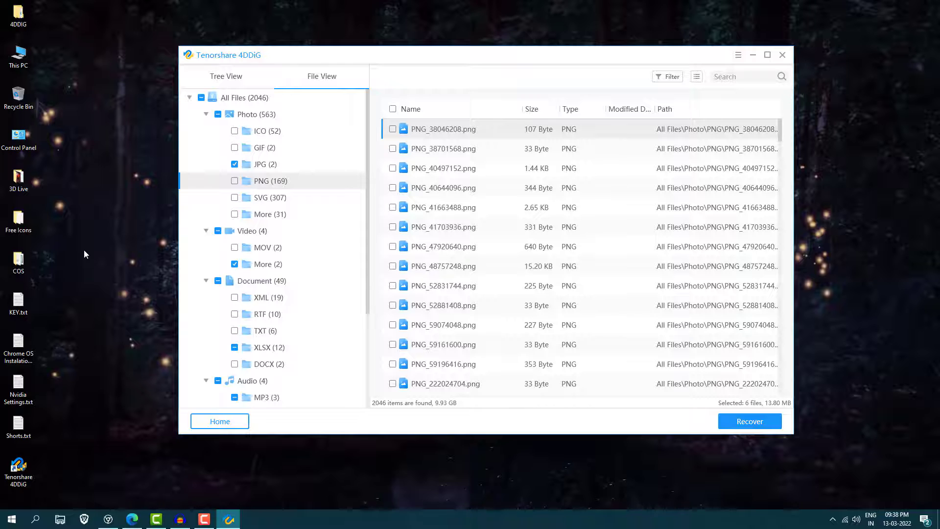
Open 4DDIG > 20220313_213757 > All Files > Audio > MP3 and play the recovered MP3.
click(17, 19)
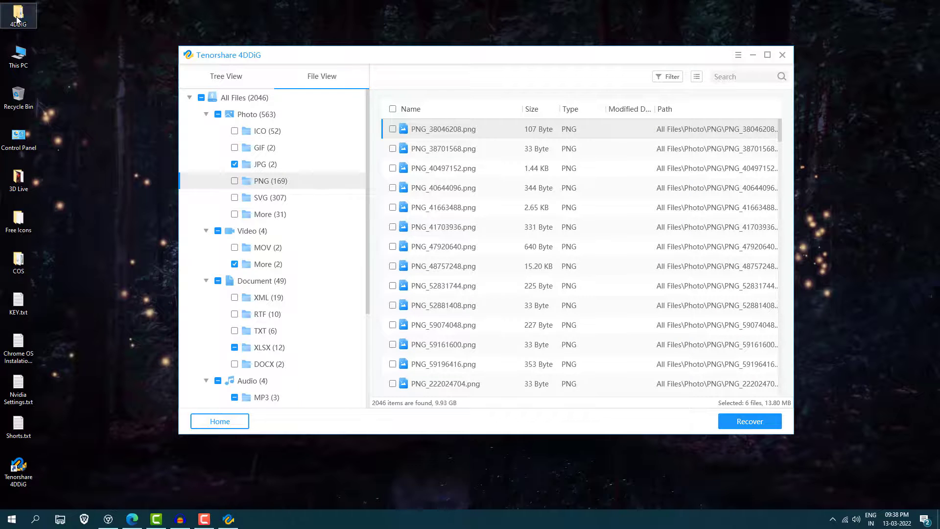
double_click(17, 20)
double_click(294, 134)
double_click(295, 135)
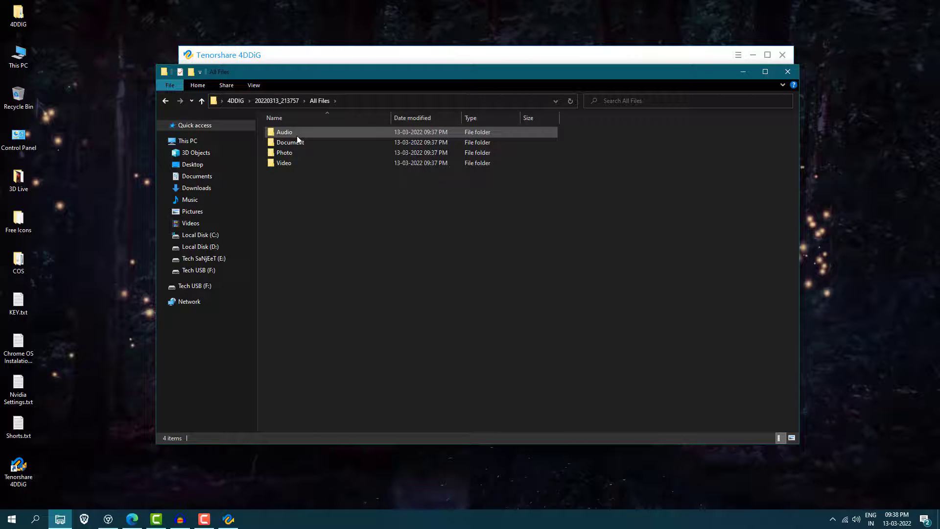
double_click(297, 136)
double_click(296, 137)
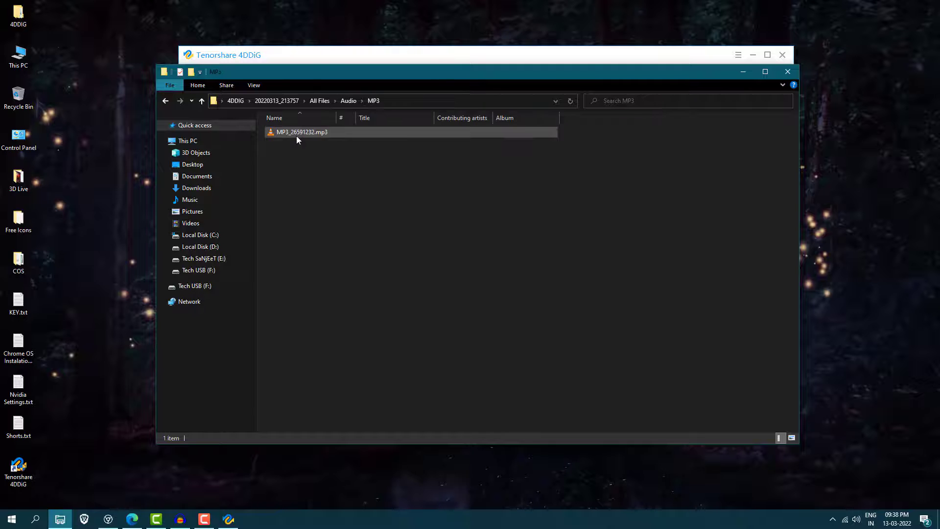
double_click(296, 137)
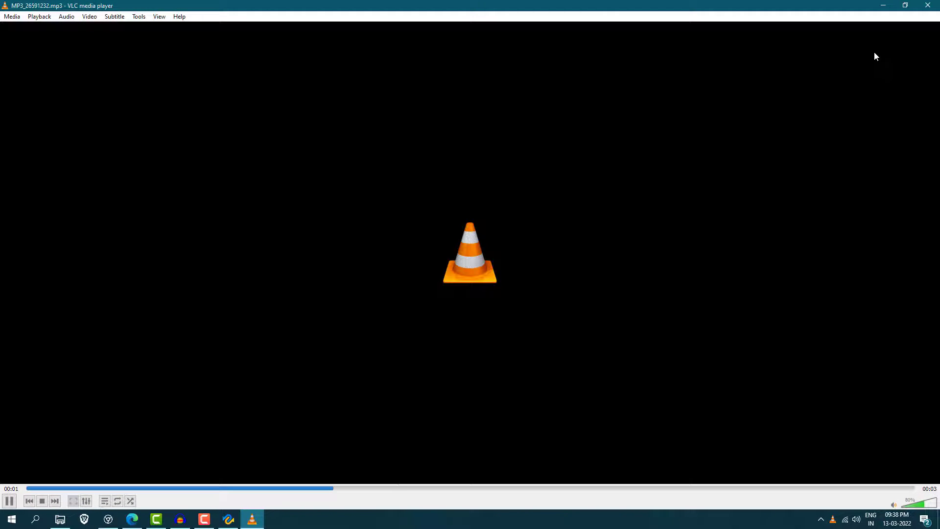
click(927, 6)
Open the recovered spreadsheet from Document > XLSX, then browse to Photo > JPG.
key(alt+Up)
key(alt+Up)
double_click(308, 145)
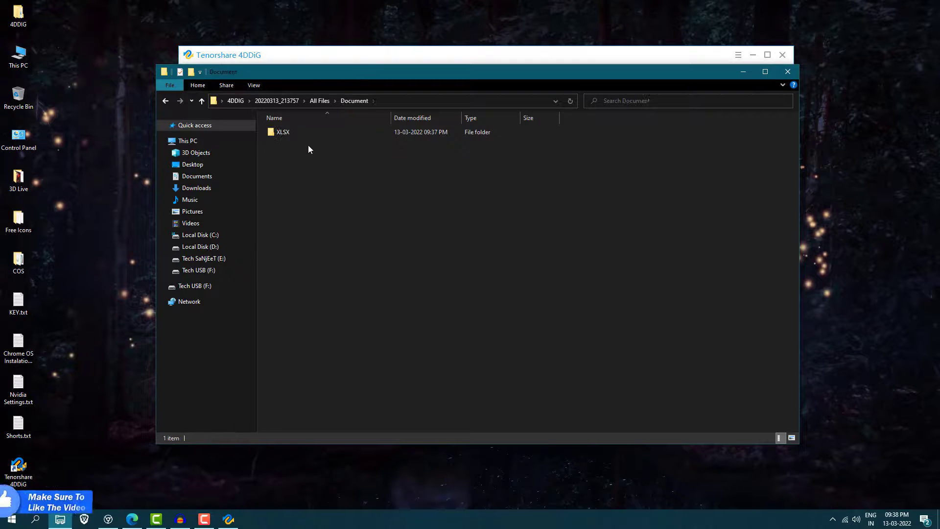
double_click(300, 137)
double_click(299, 134)
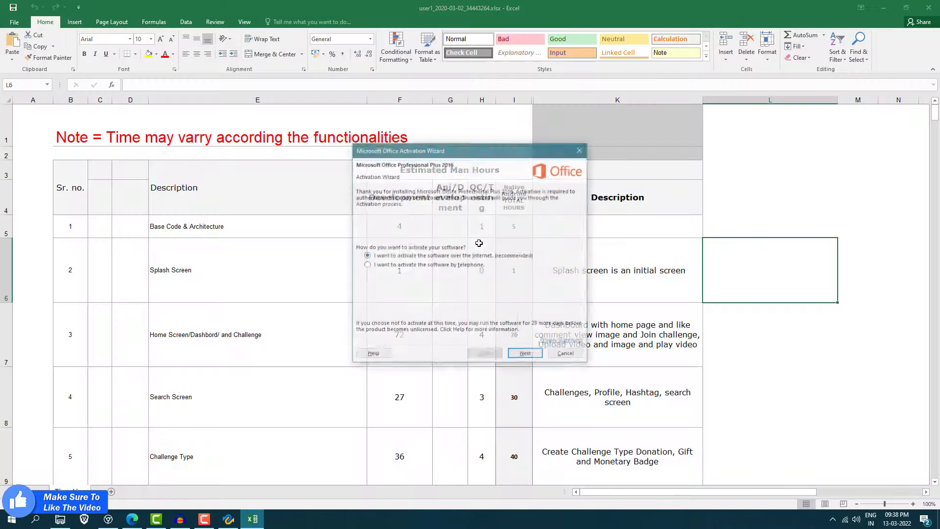
scroll(555, 329, down, 16)
click(929, 8)
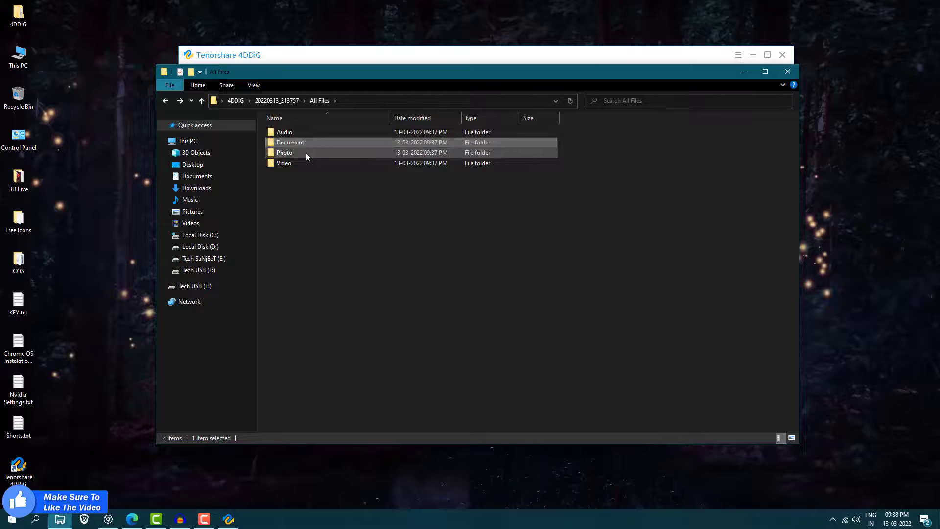
double_click(305, 156)
double_click(294, 137)
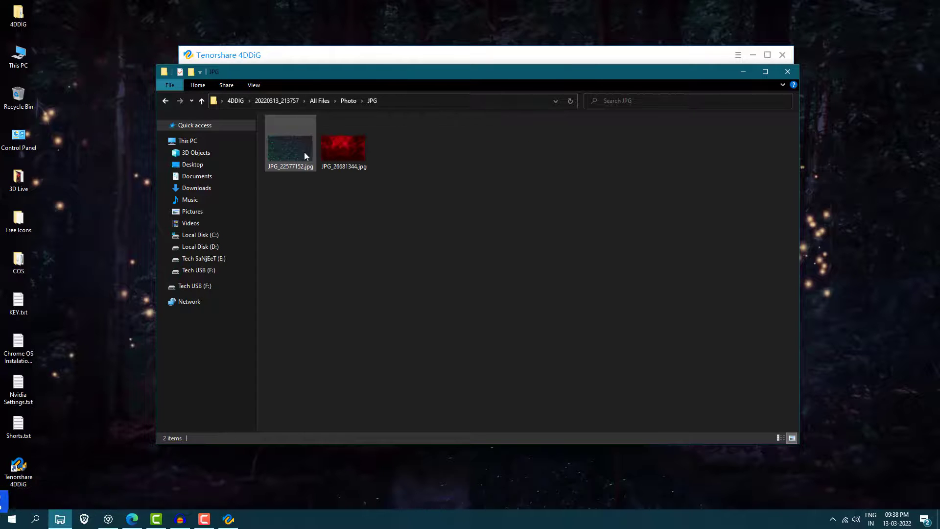